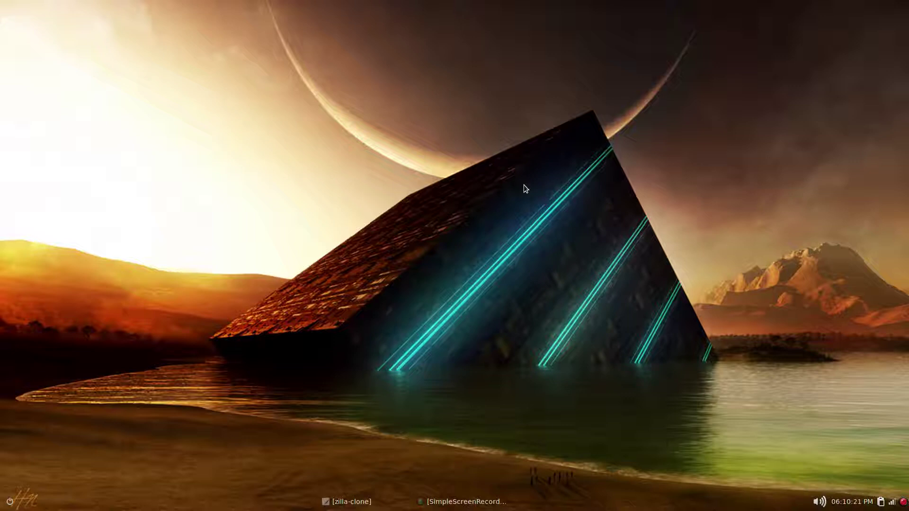
Open the Thunar file manager on the home folder with Super+E
key(super+e)
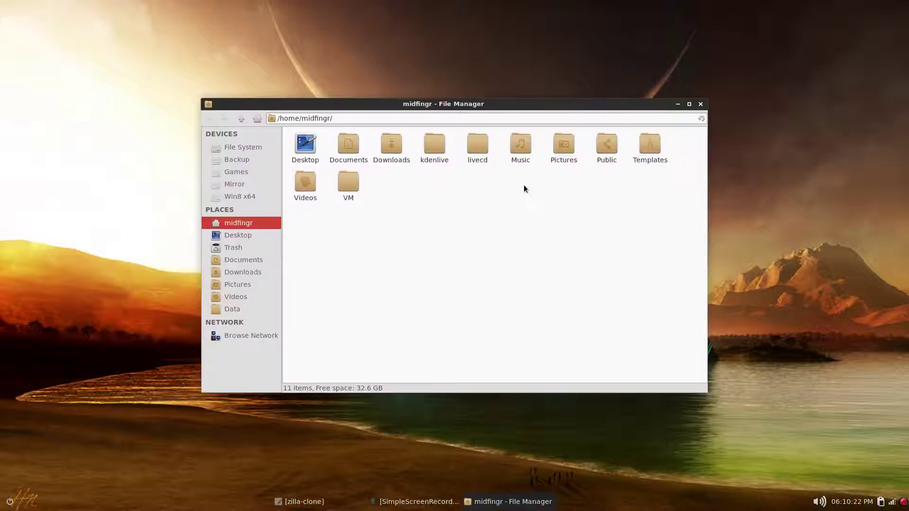
click(221, 309)
click(313, 144)
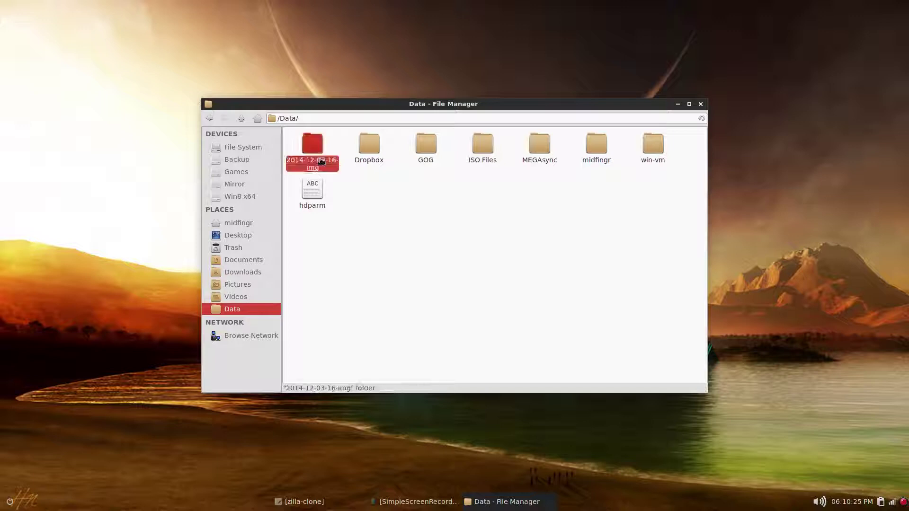
click(365, 216)
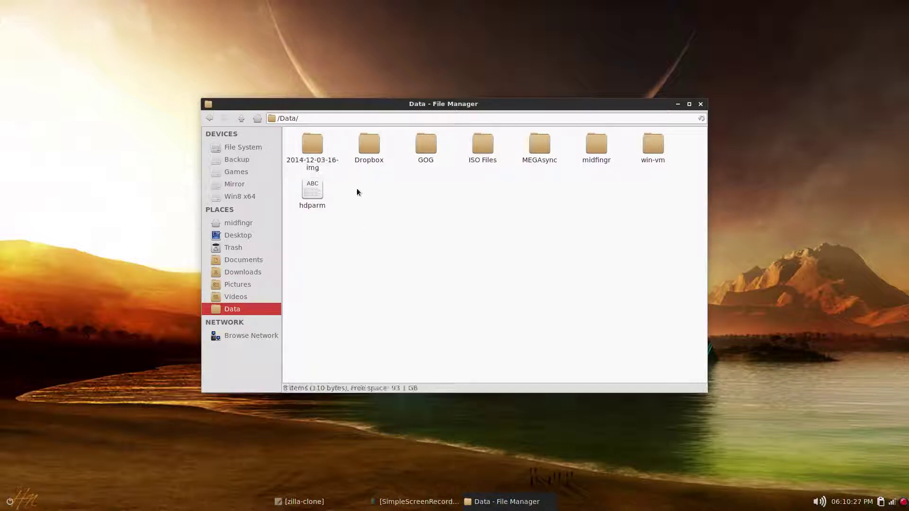
click(312, 154)
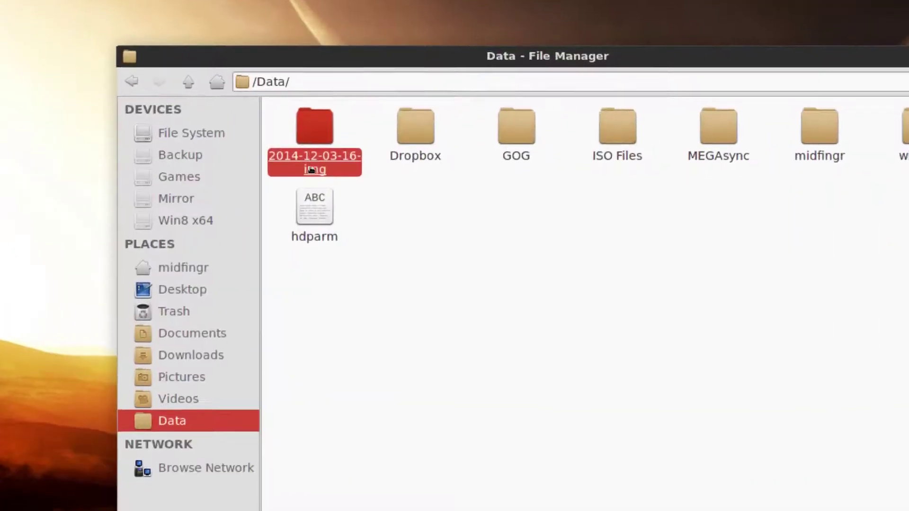
double_click(312, 151)
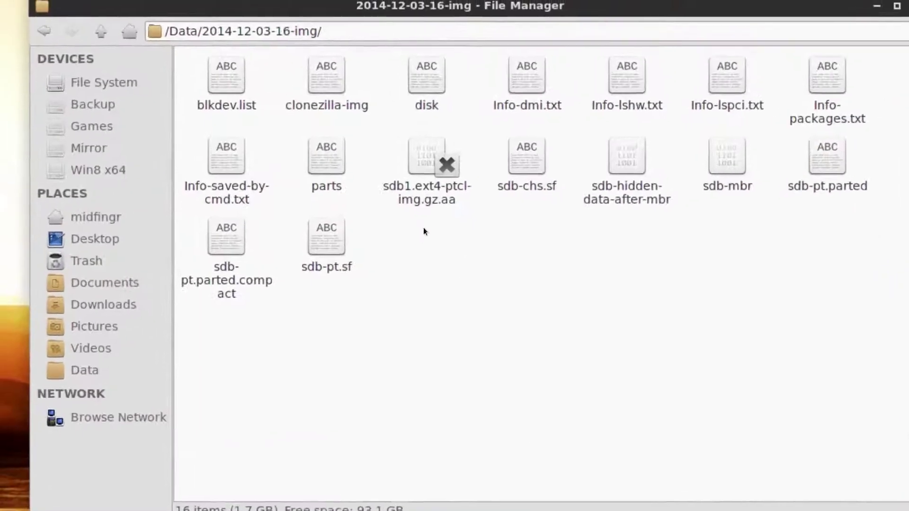
click(418, 210)
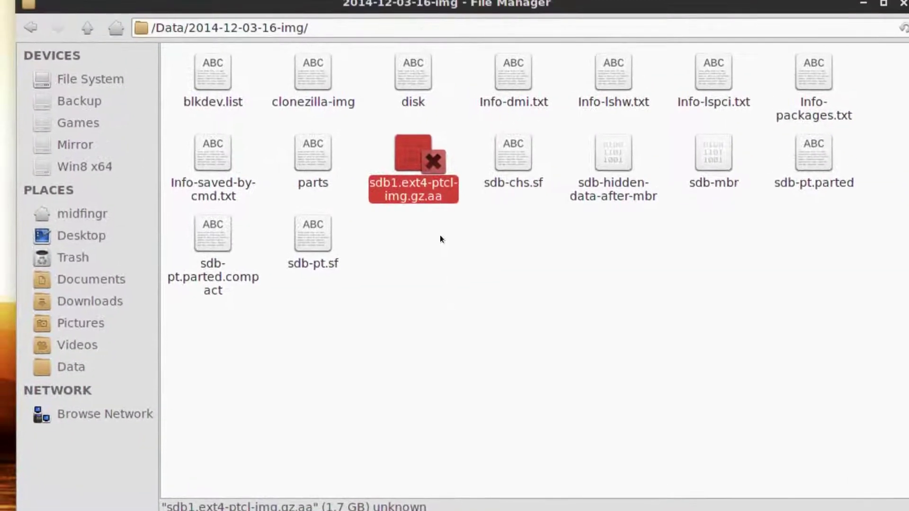
click(441, 220)
right_click(442, 222)
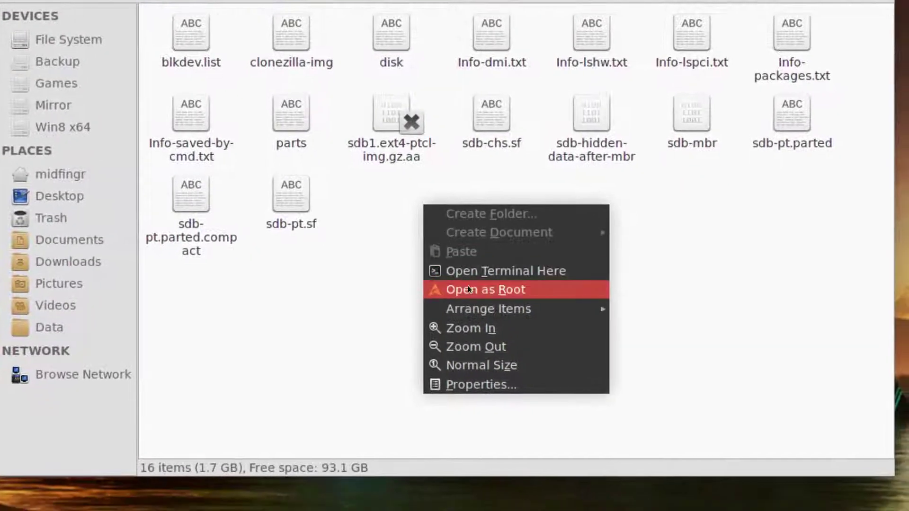
click(489, 326)
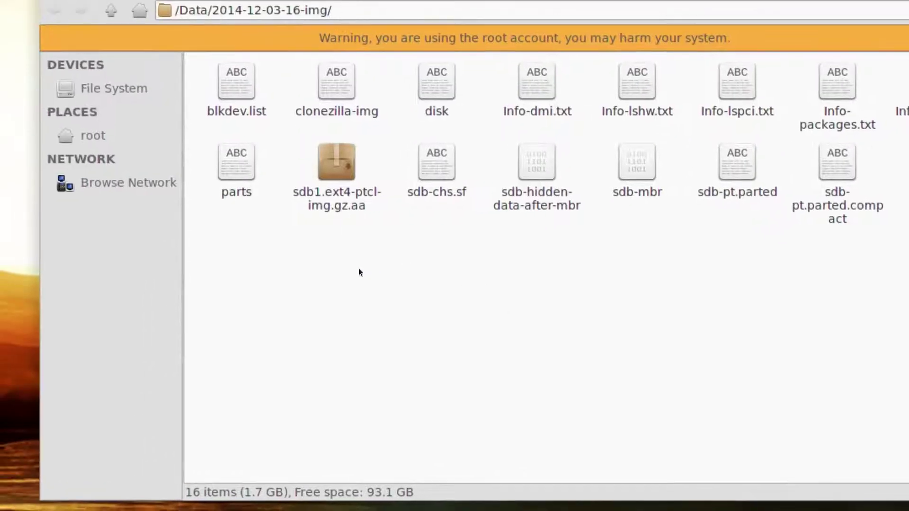
click(338, 207)
click(374, 253)
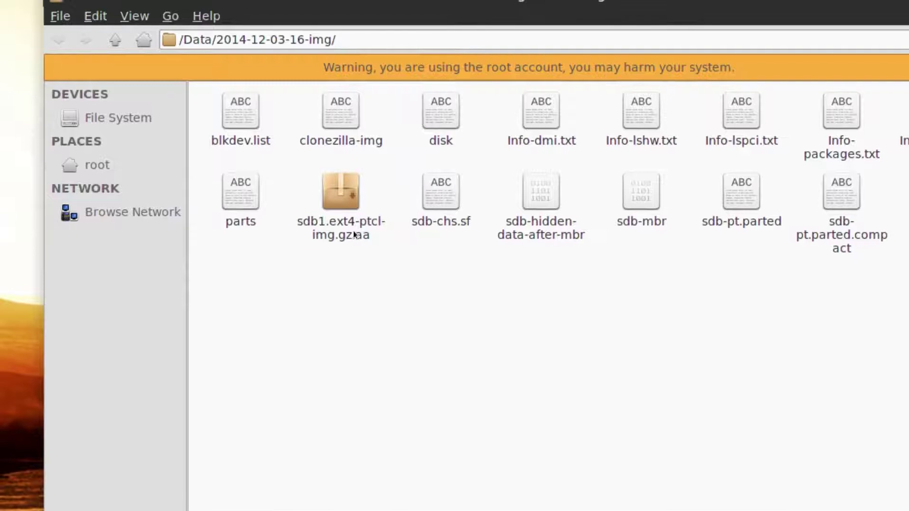
Confirm in Xarchiver that sdb1.ext4-ptcl-img.gz.aa holds the 4.1 GB sdb1.ext4-ptcl-img.gz, then close it
double_click(330, 175)
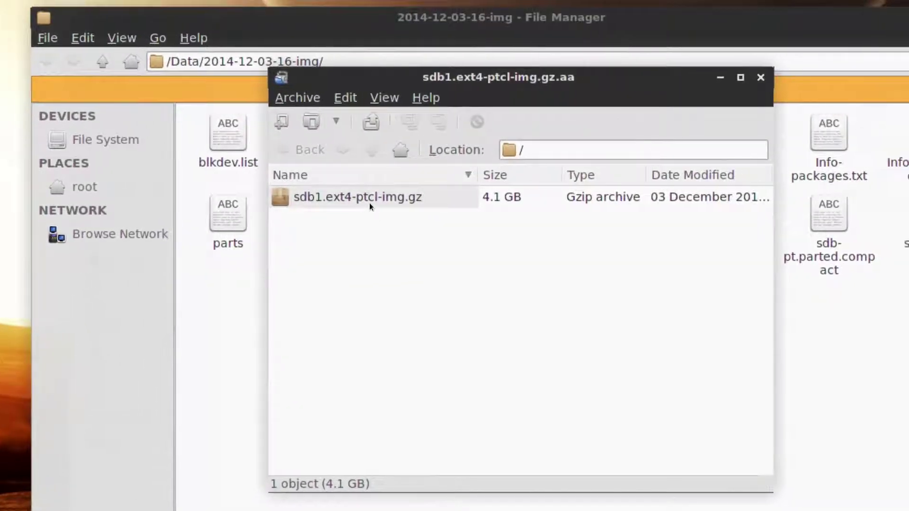
click(370, 203)
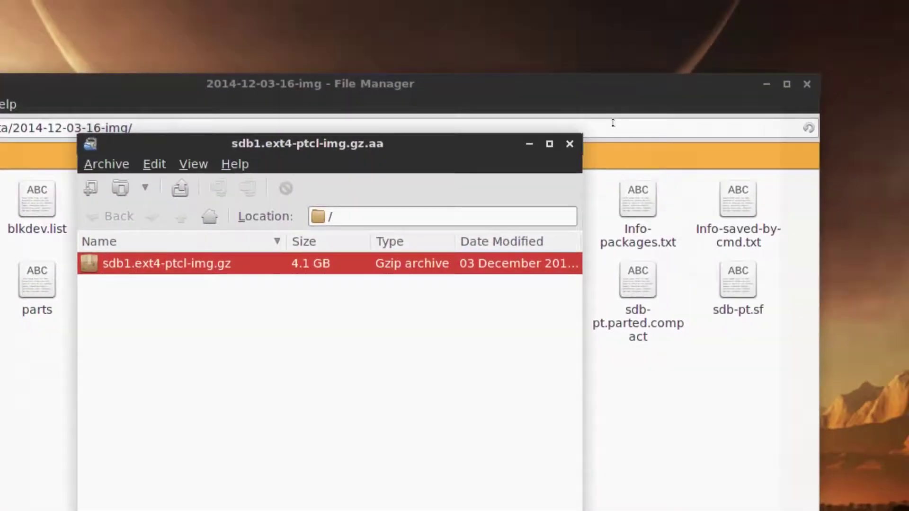
click(570, 143)
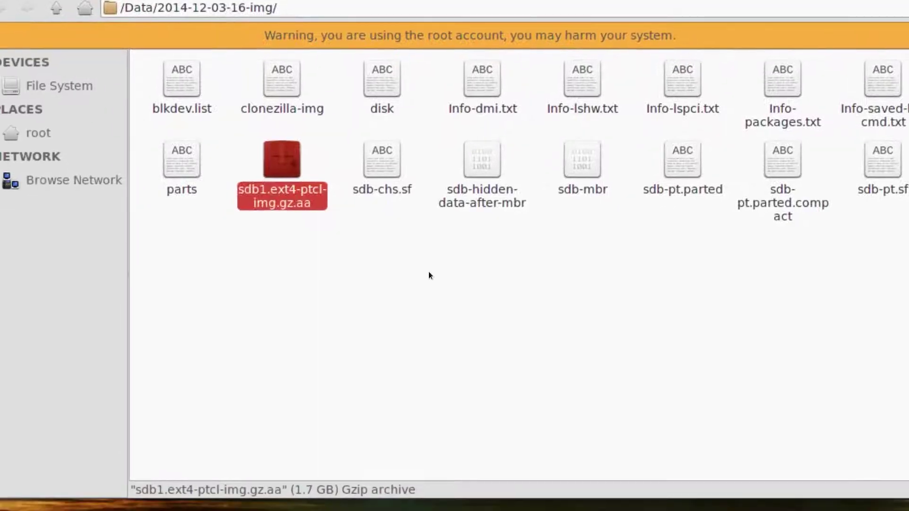
click(429, 274)
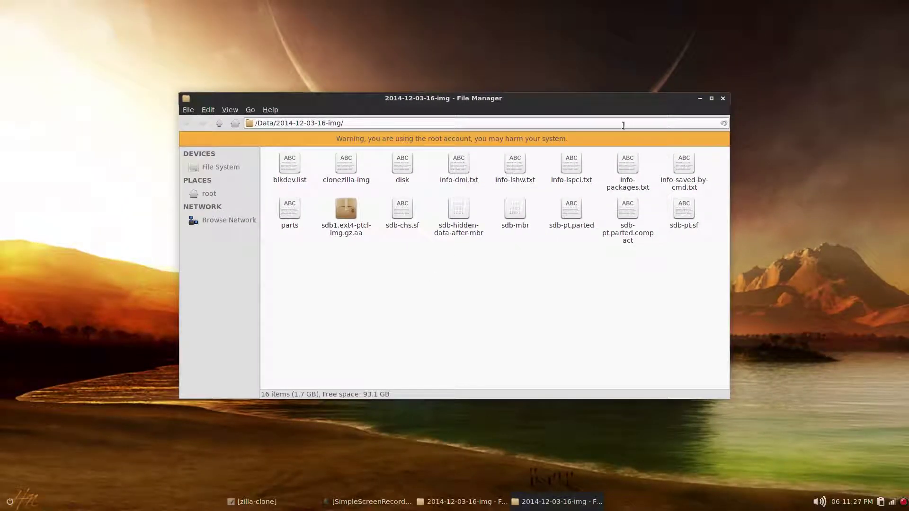
click(723, 98)
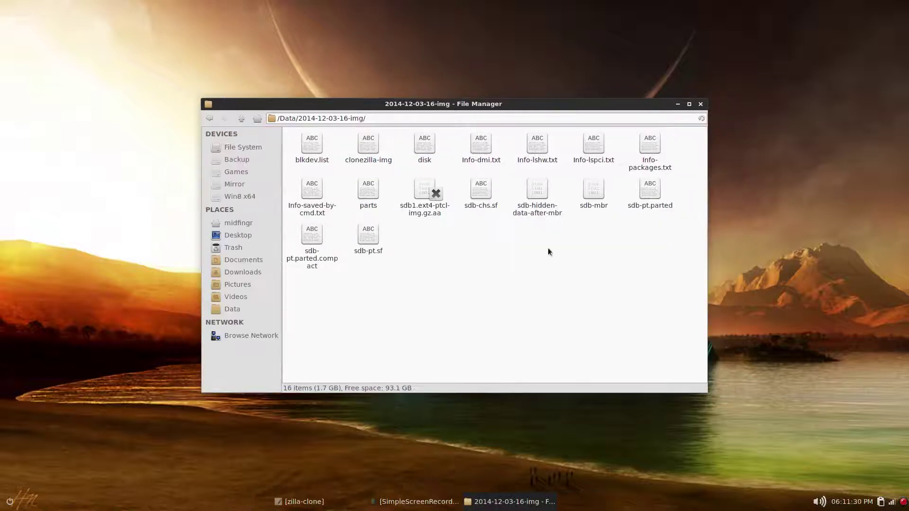
click(321, 121)
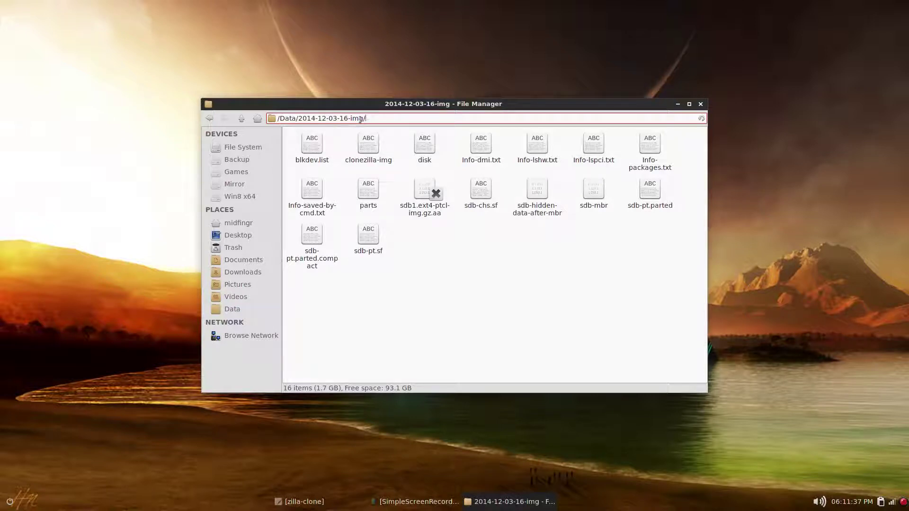
drag(301, 119, 351, 118)
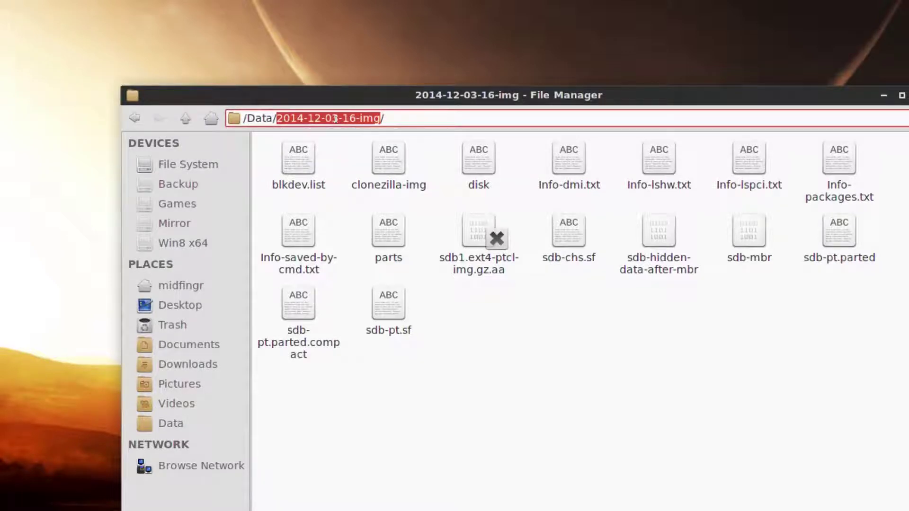
click(336, 118)
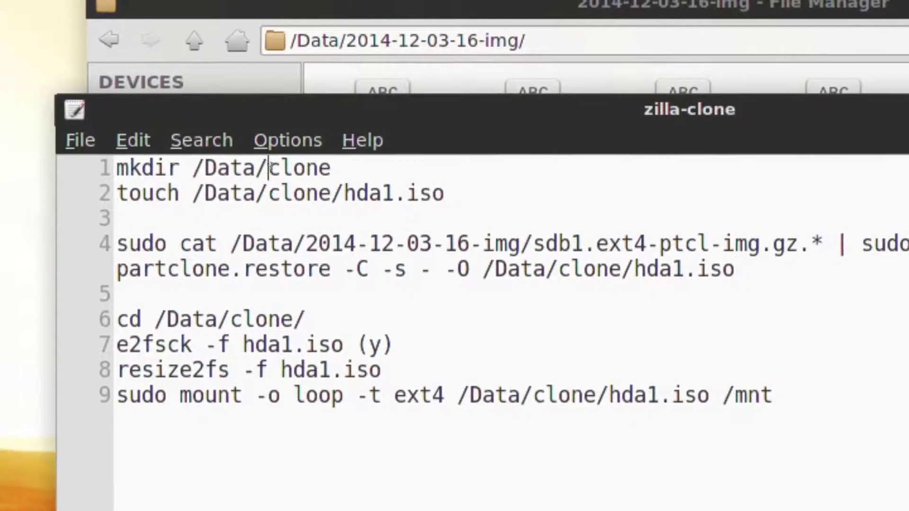
Review the zilla-clone command notes, briefly highlighting the word clone on line 1
drag(271, 166, 332, 167)
click(322, 168)
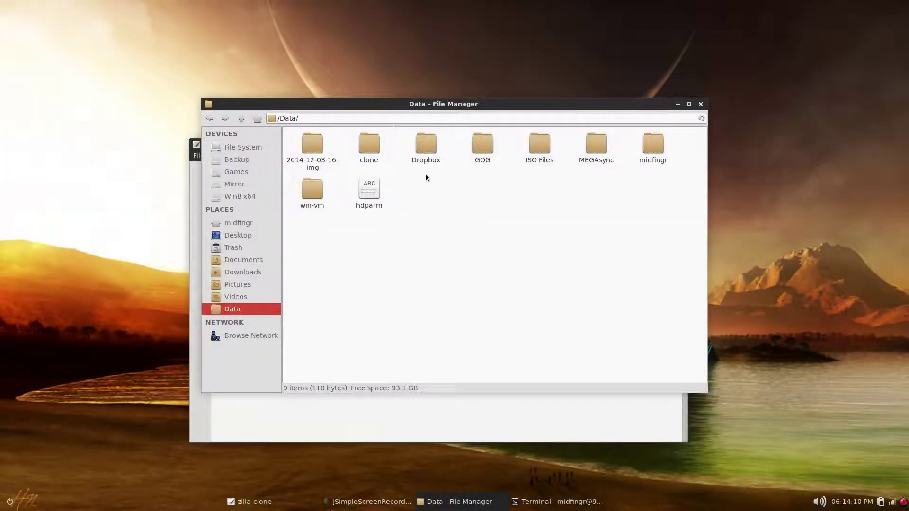
Open /Data/clone and verify hda1.iso is an empty 0-byte file
double_click(369, 144)
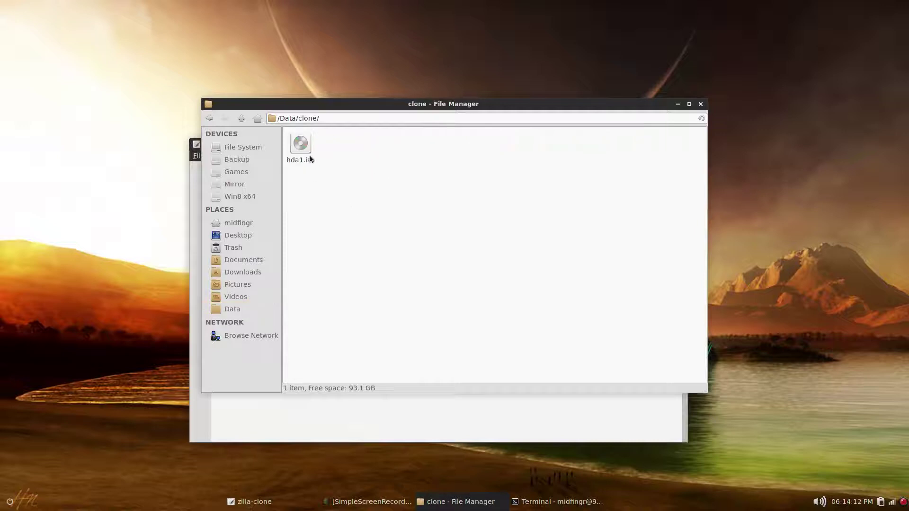
click(303, 164)
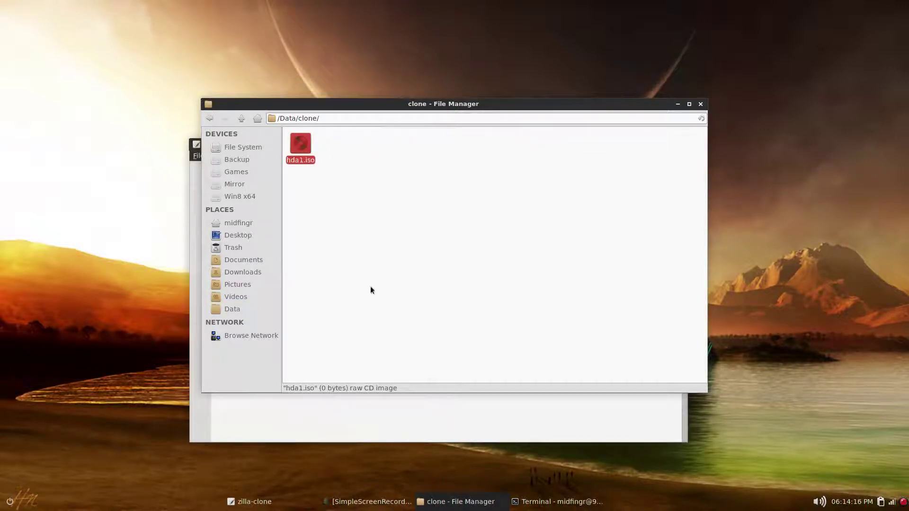
click(365, 240)
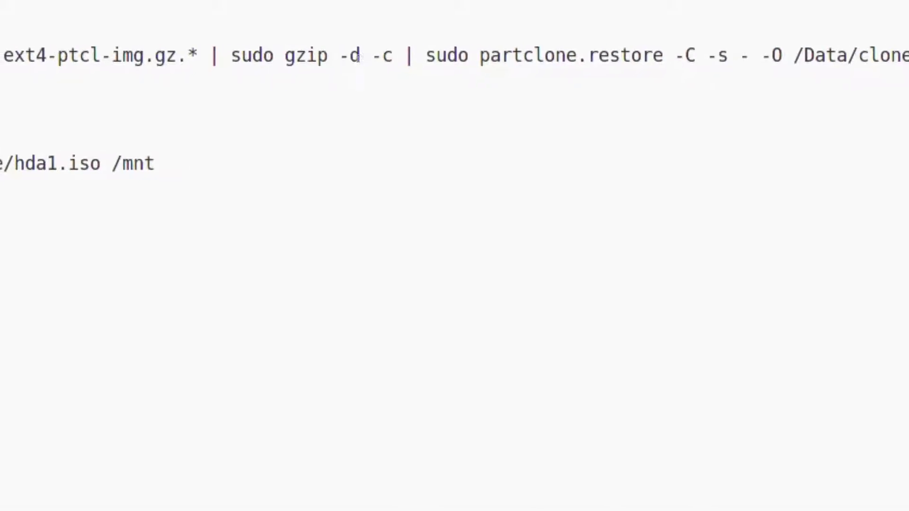
double_click(333, 59)
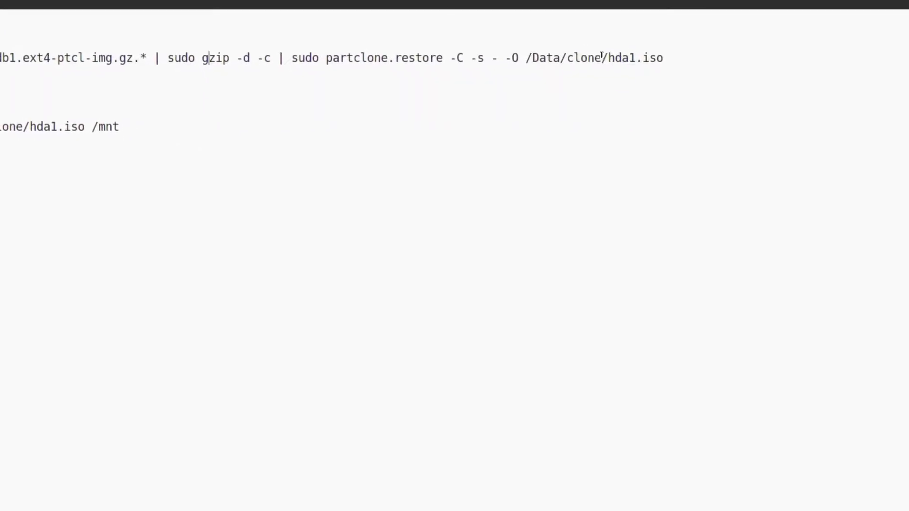
mouse_move(96, 46)
mouse_down()
mouse_move(201, 59)
mouse_move(292, 54)
mouse_up()
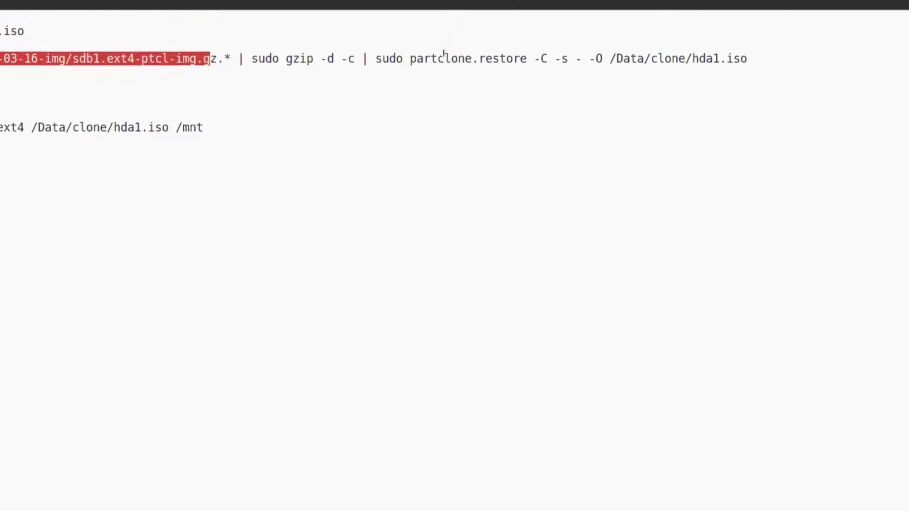
click(746, 53)
drag(554, 57, 659, 57)
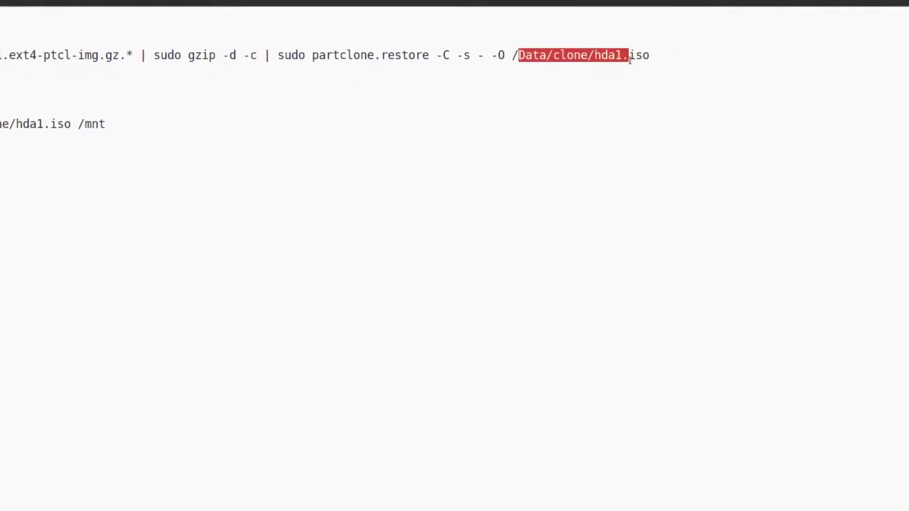
click(649, 57)
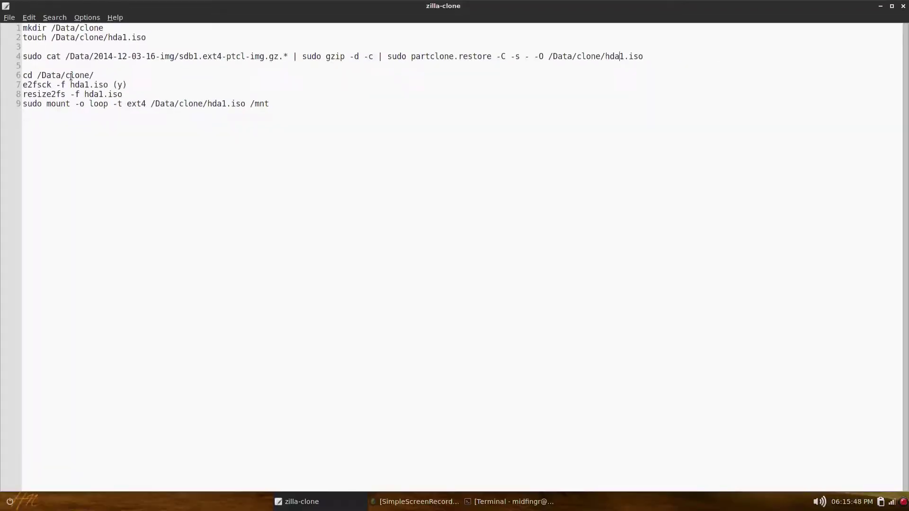
Copy the line-4 partclone restore command into the terminal and run it until cloned successfully
drag(24, 56, 641, 55)
right_click(630, 53)
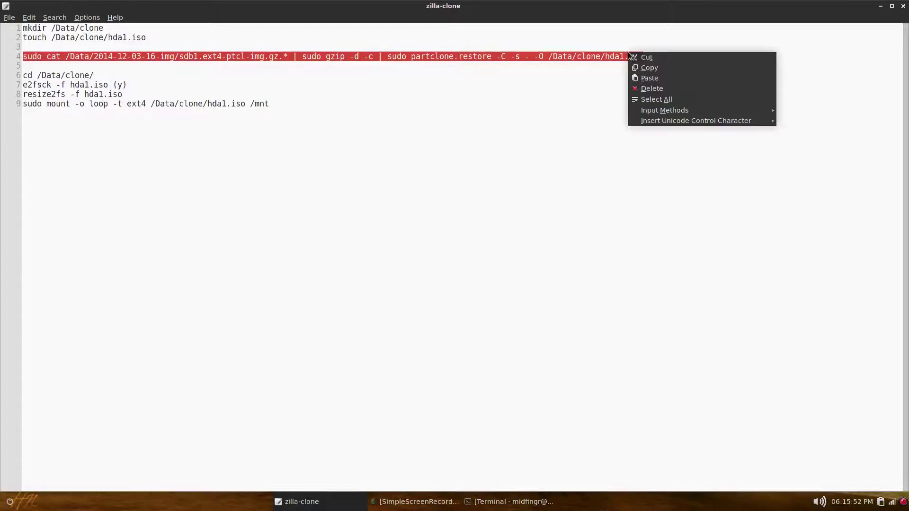
click(643, 67)
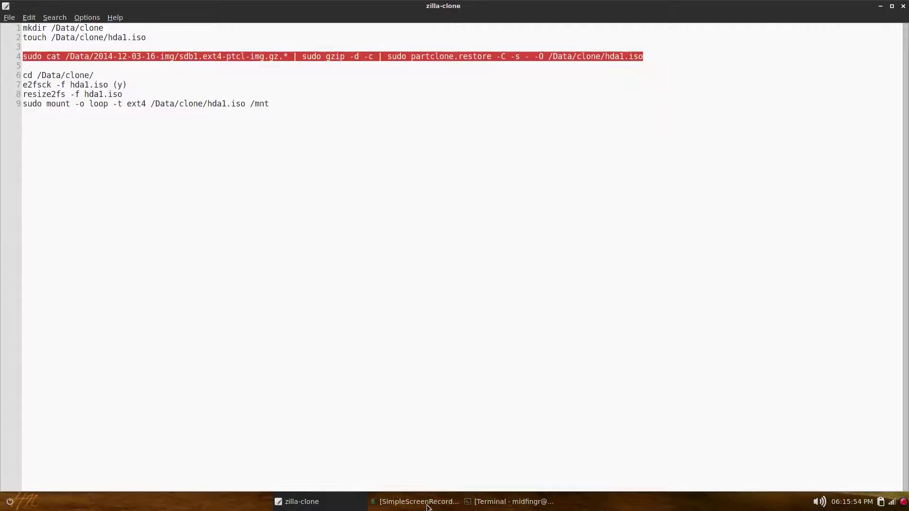
click(341, 504)
click(499, 503)
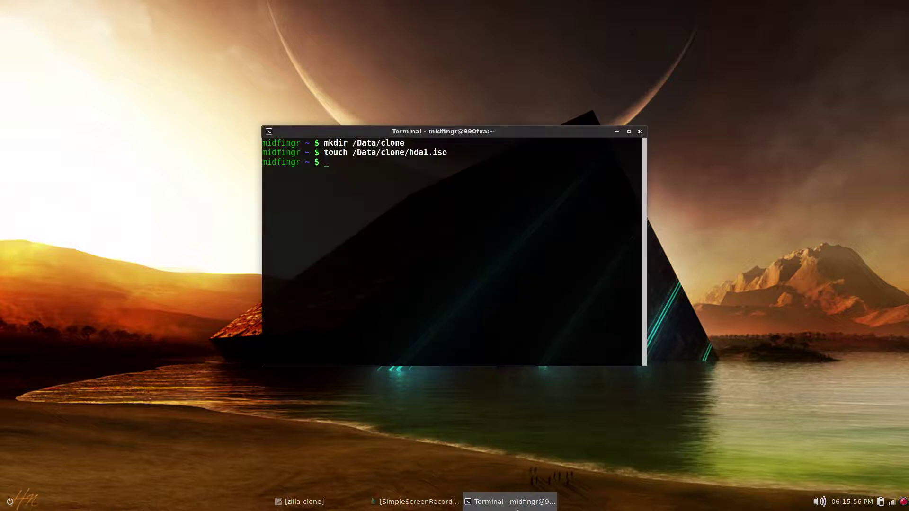
right_click(396, 204)
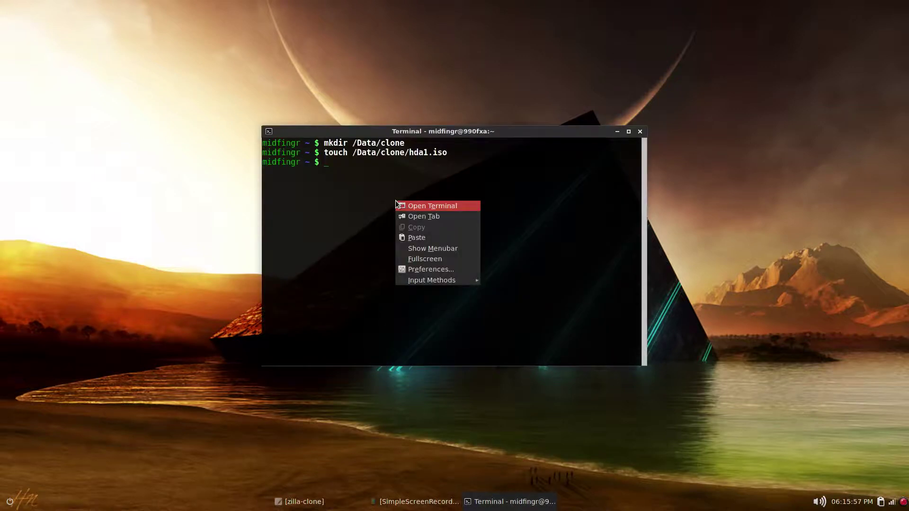
click(415, 239)
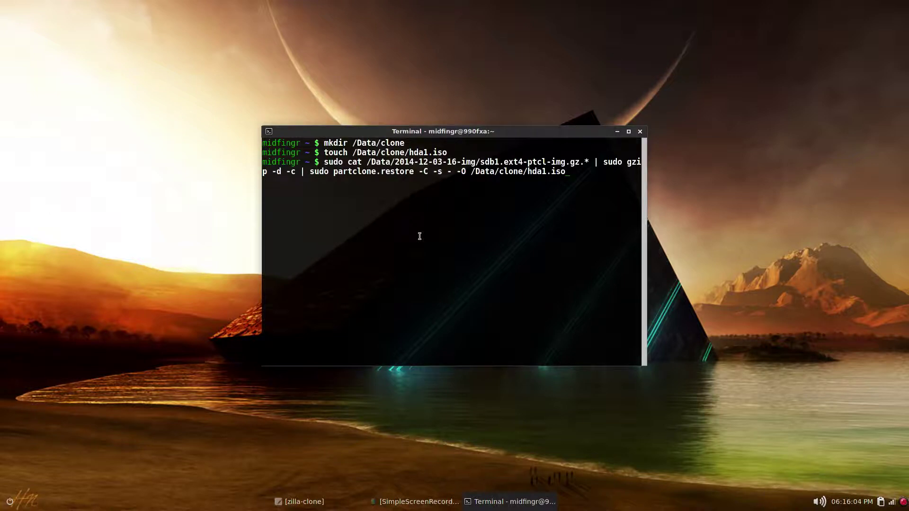
key(Return)
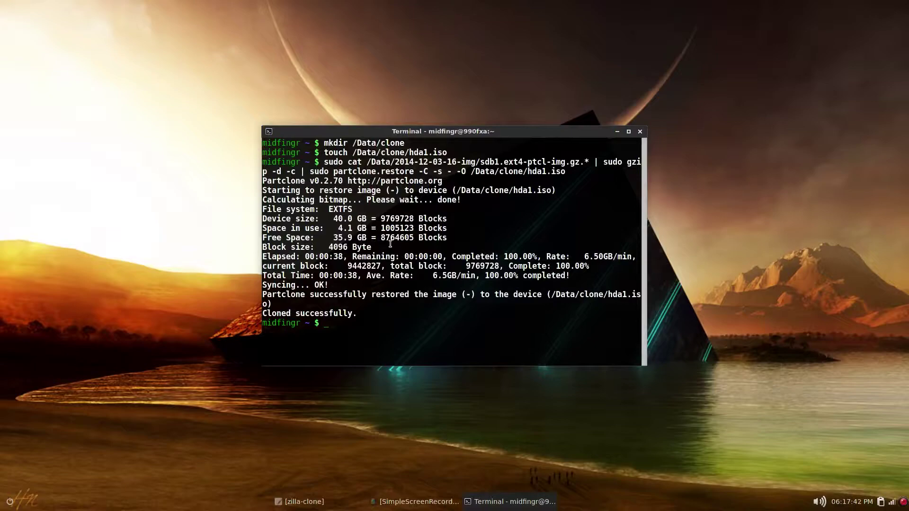
click(300, 502)
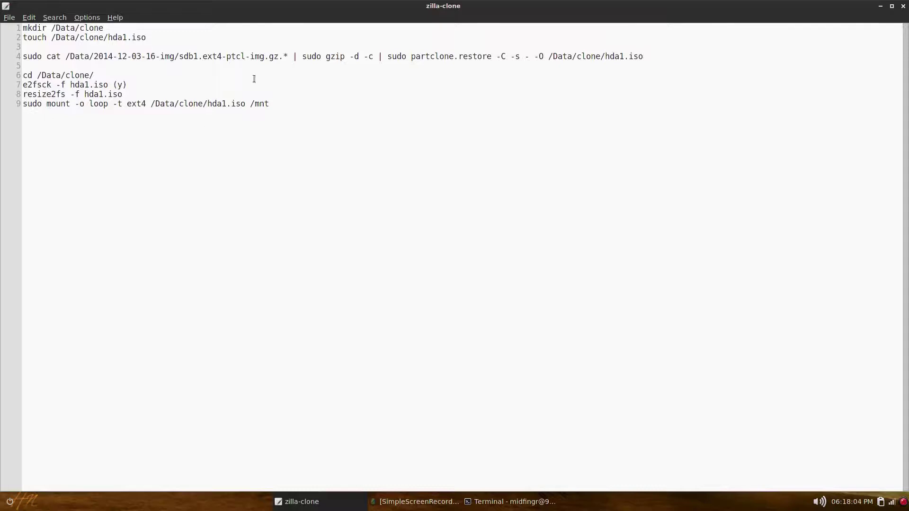
Clear the terminal and change into /Data/clone using the cd line from the notes
click(535, 501)
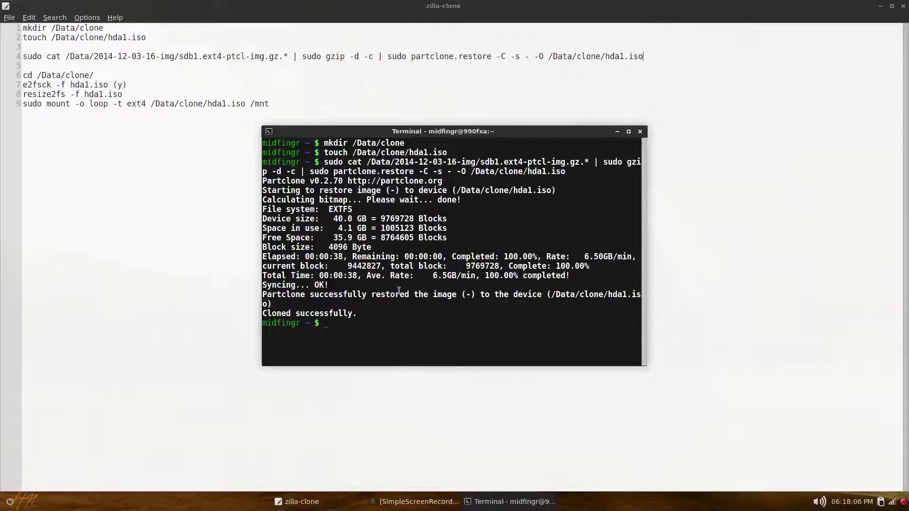
key(ctrl+l)
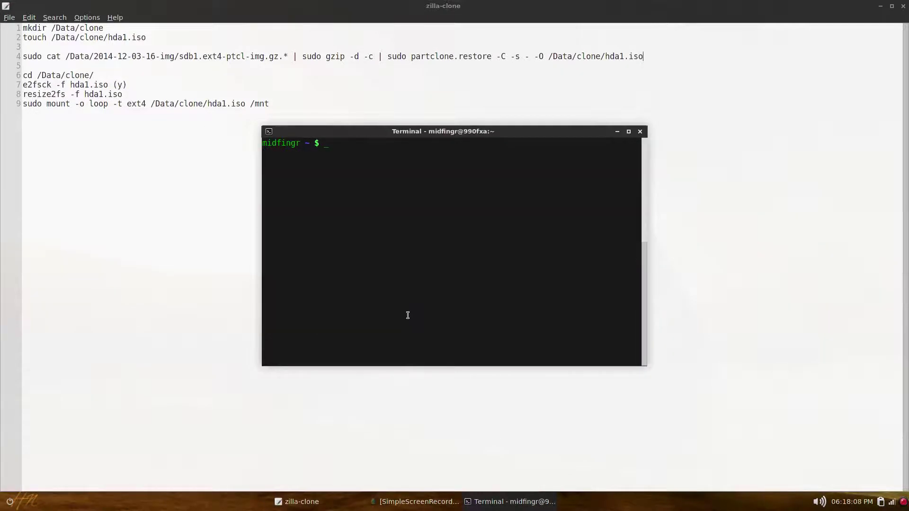
triple_click(59, 77)
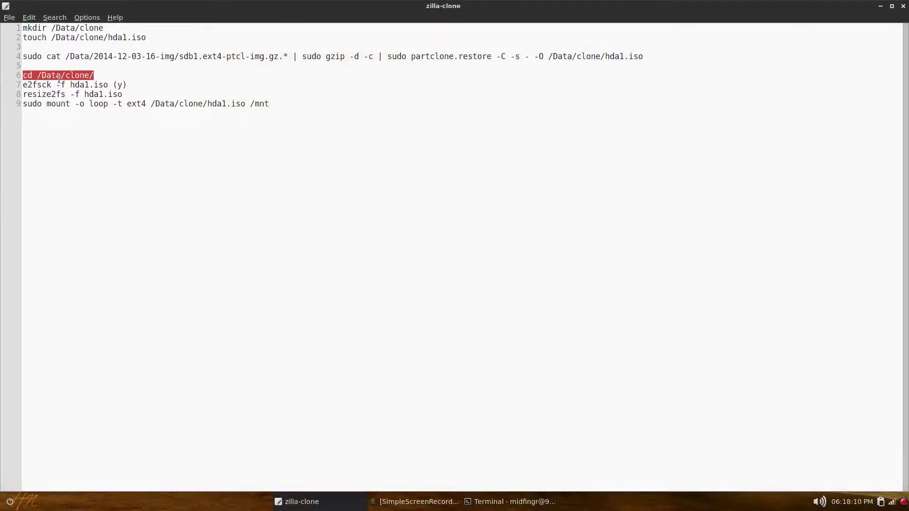
click(514, 502)
right_click(415, 171)
click(427, 206)
key(Return)
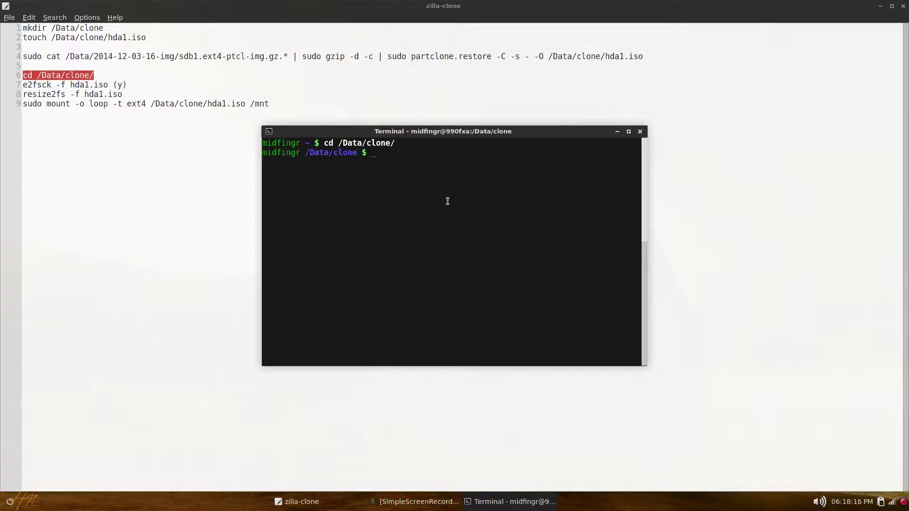
Run e2fsck -f hda1.iso and abort it after the 9769728 versus 9442827 block mismatch
double_click(25, 84)
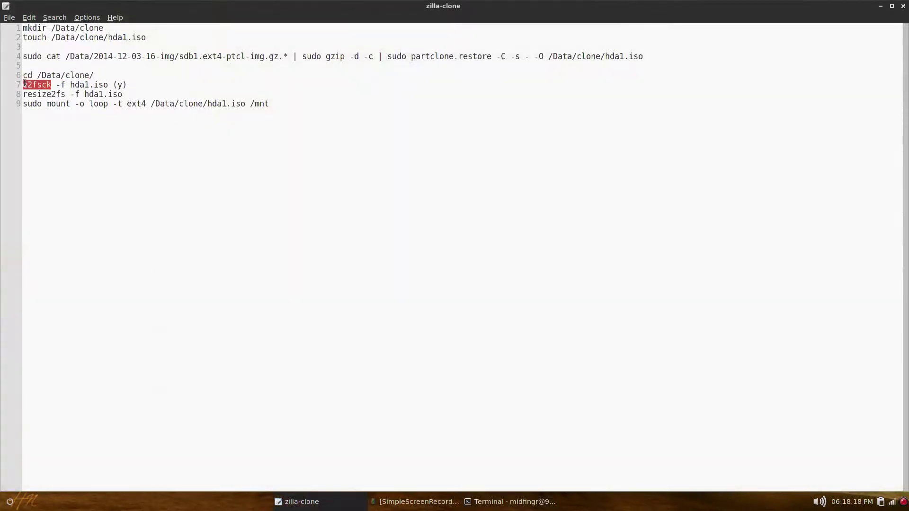
drag(38, 84, 93, 86)
right_click(92, 84)
click(113, 100)
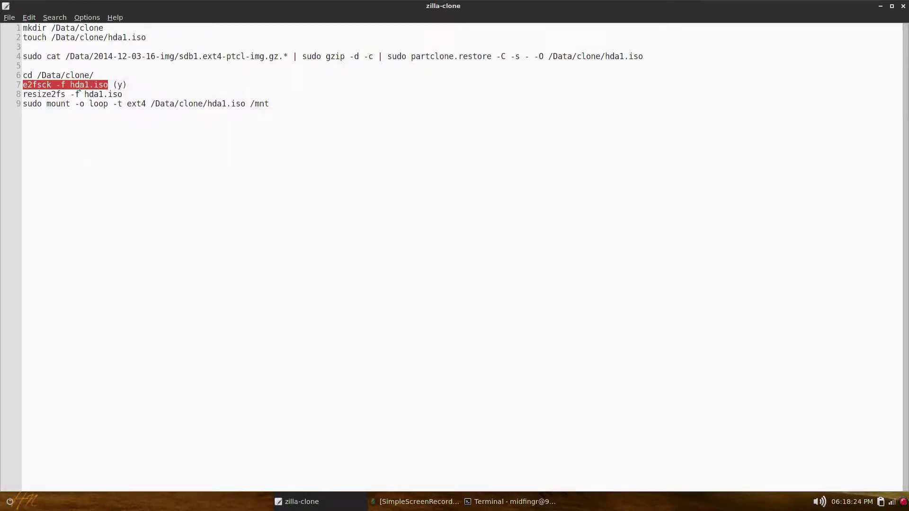
click(489, 504)
right_click(402, 166)
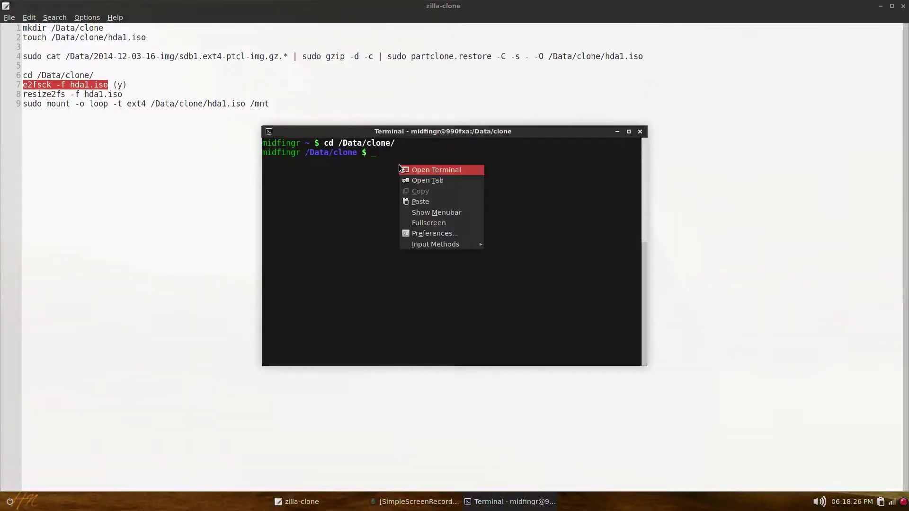
click(427, 202)
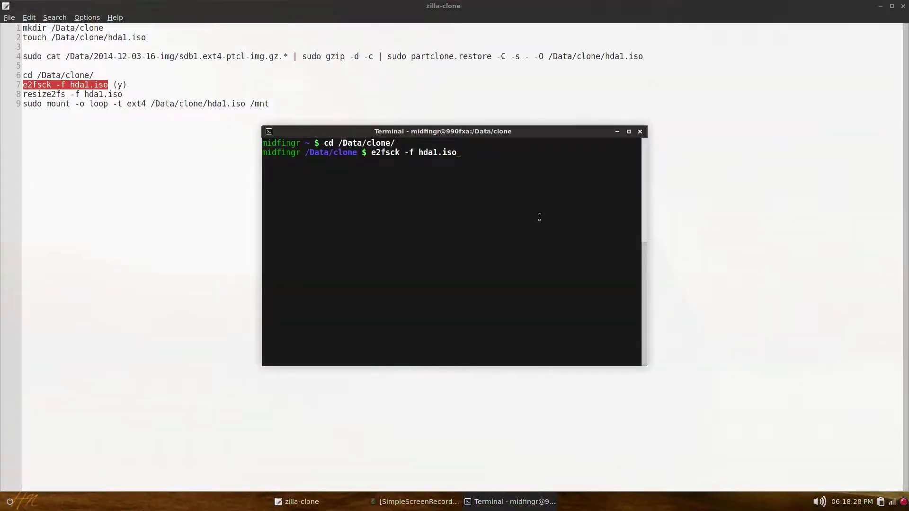
key(Return)
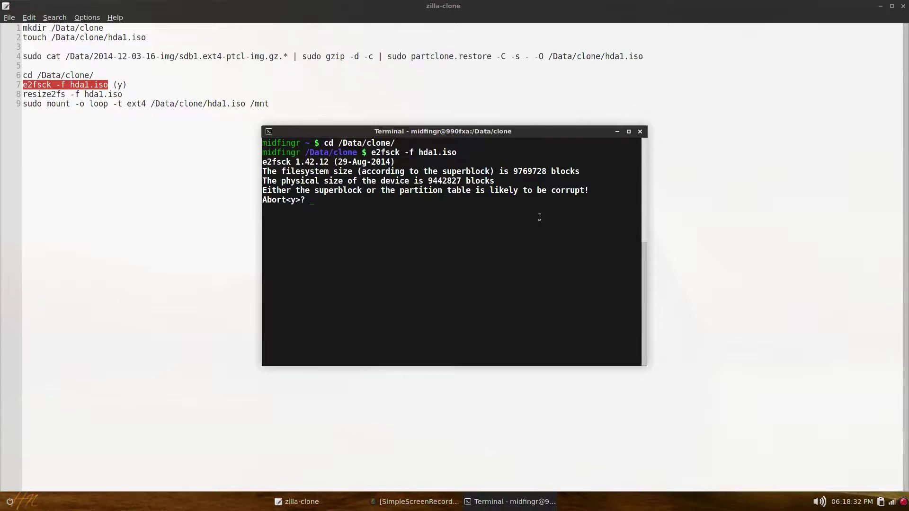
key(y)
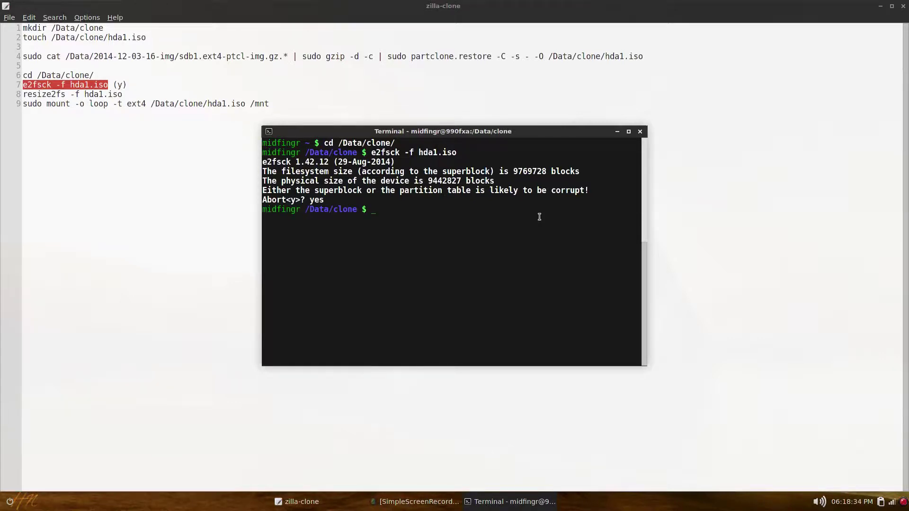
double_click(25, 95)
Run resize2fs -f hda1.iso to shrink the filesystem to 9442827 blocks
drag(25, 95, 111, 95)
right_click(109, 95)
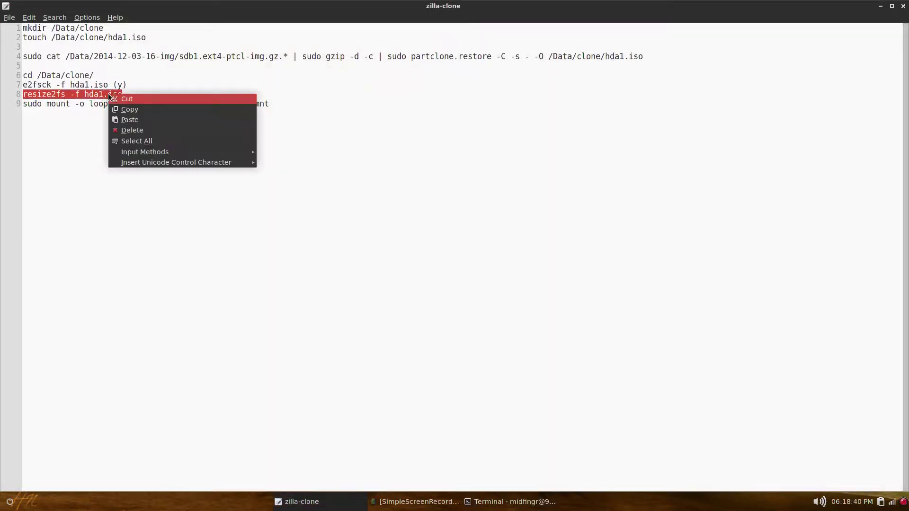
click(126, 110)
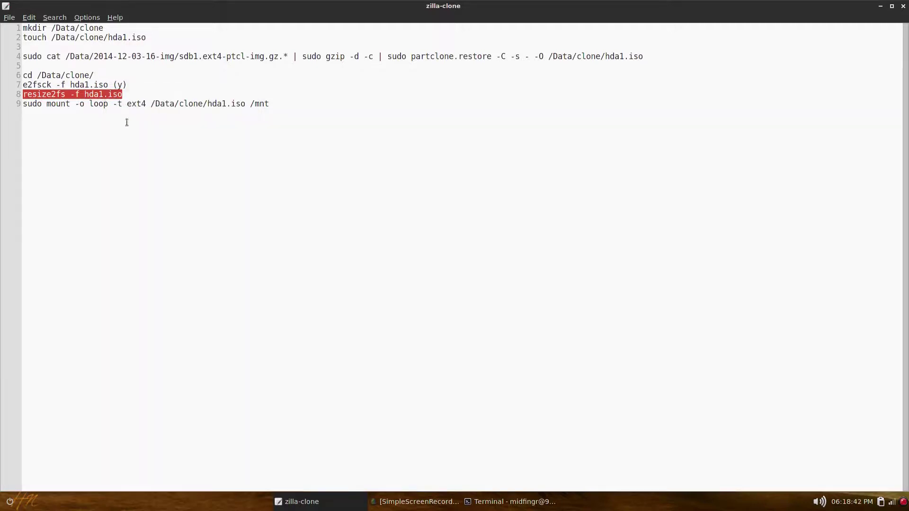
click(512, 502)
right_click(425, 229)
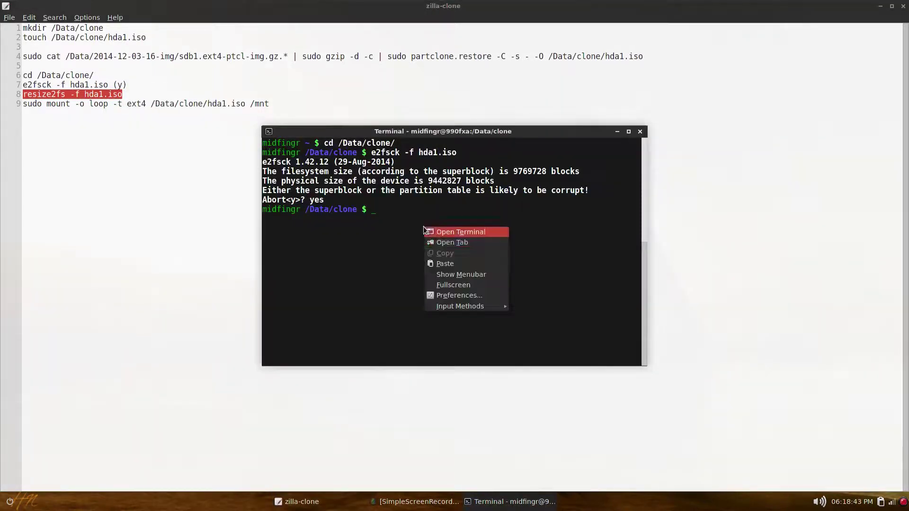
click(442, 262)
key(Return)
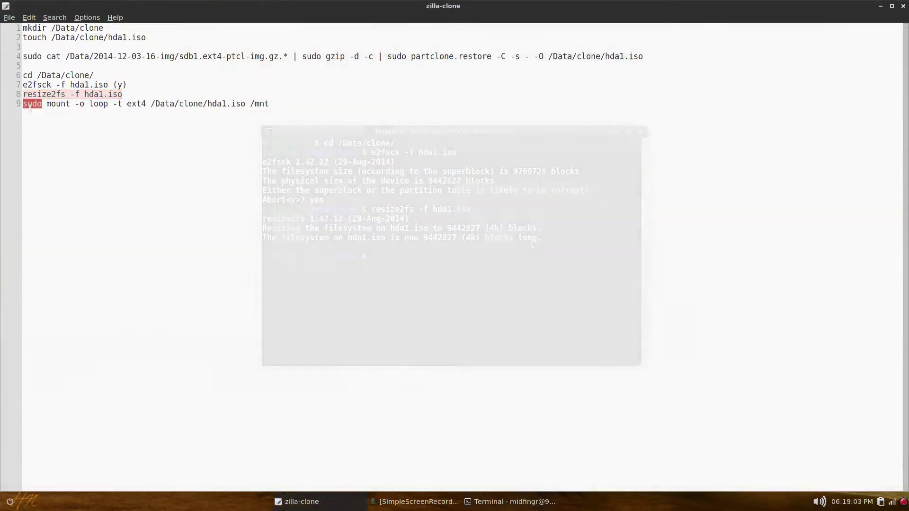
Loop-mount /Data/clone/hda1.iso as ext4 on /mnt with sudo mount
drag(22, 104, 259, 105)
right_click(232, 103)
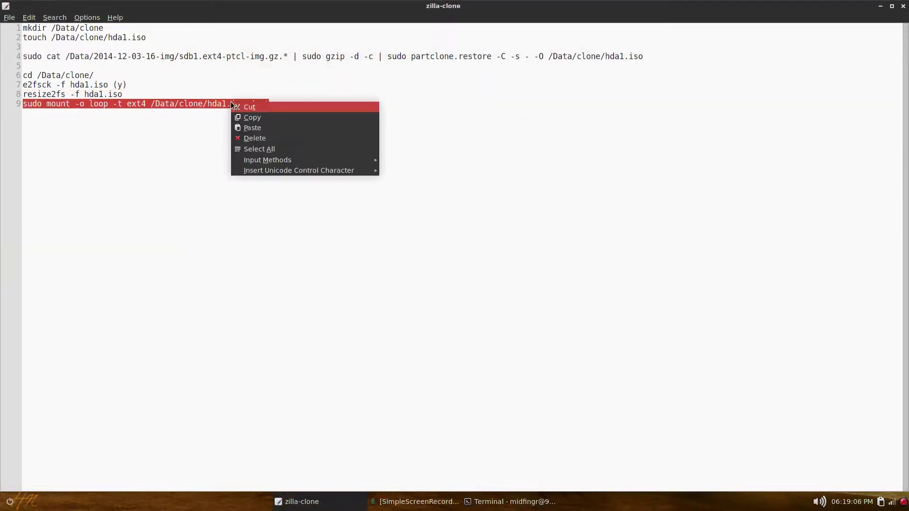
click(240, 117)
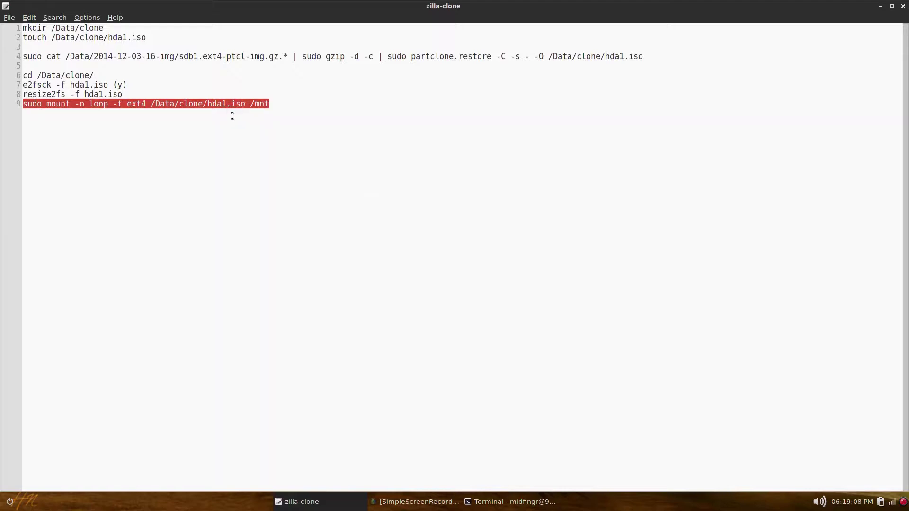
click(521, 504)
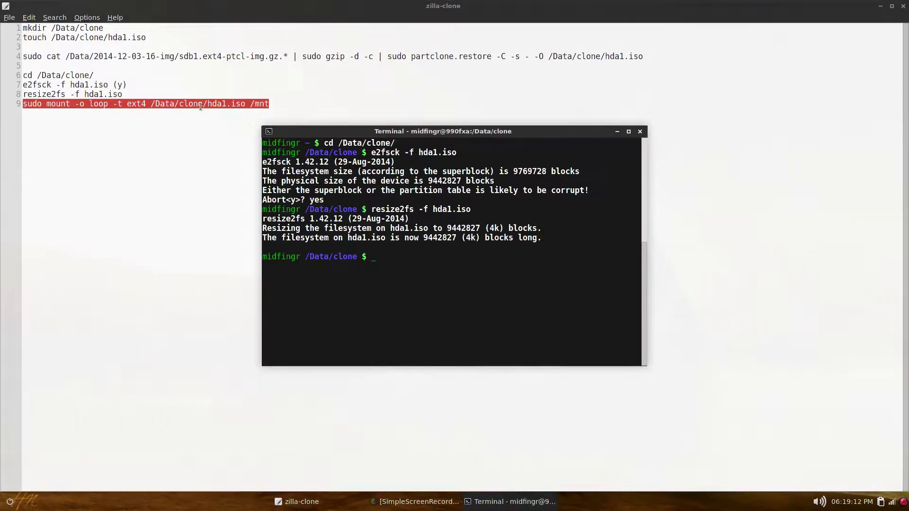
right_click(412, 260)
click(444, 299)
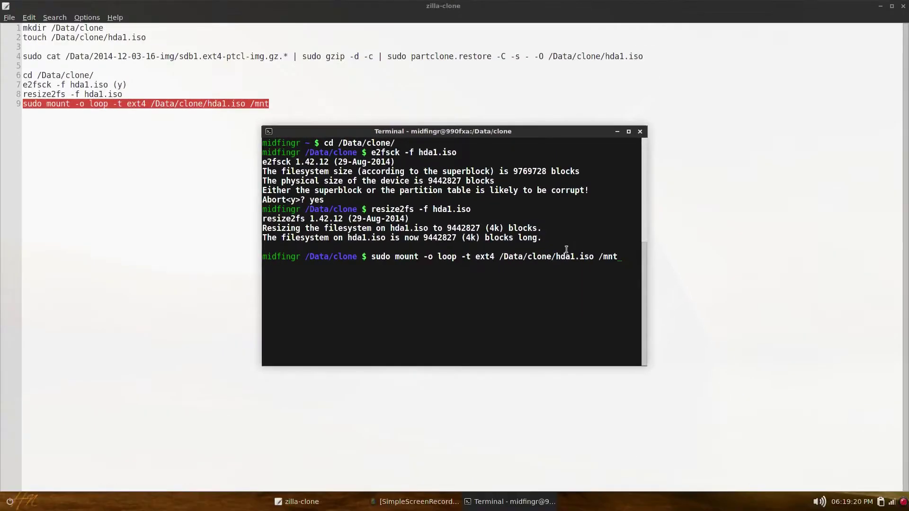
key(Return)
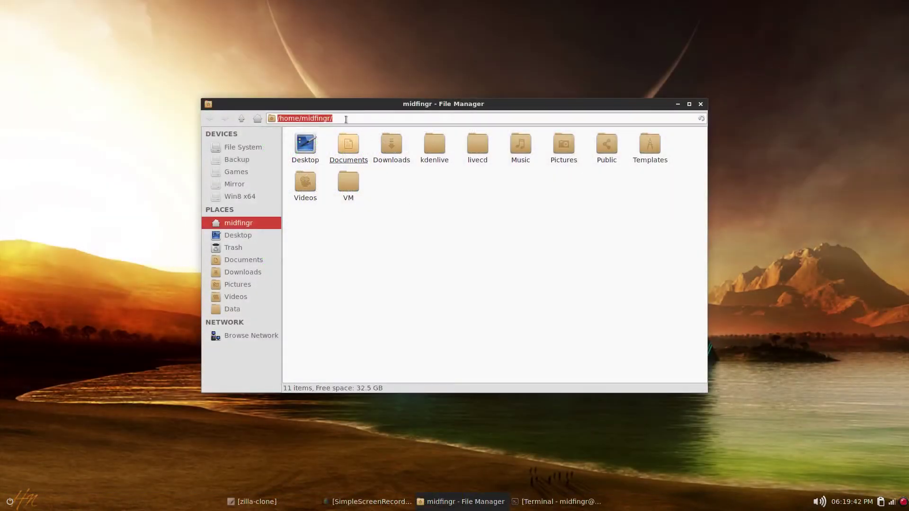
Browse the mounted image from /mnt down to /mnt/home/midfingr
click(356, 118)
triple_click(356, 119)
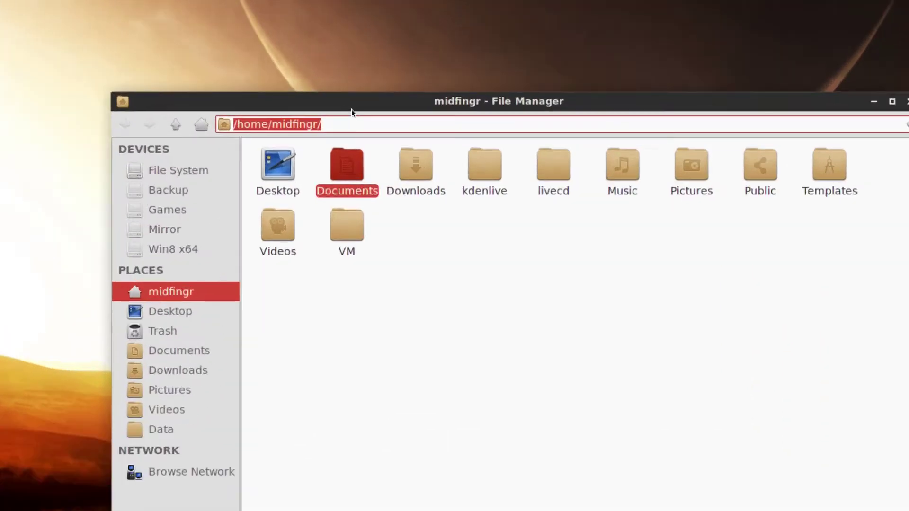
text(/)
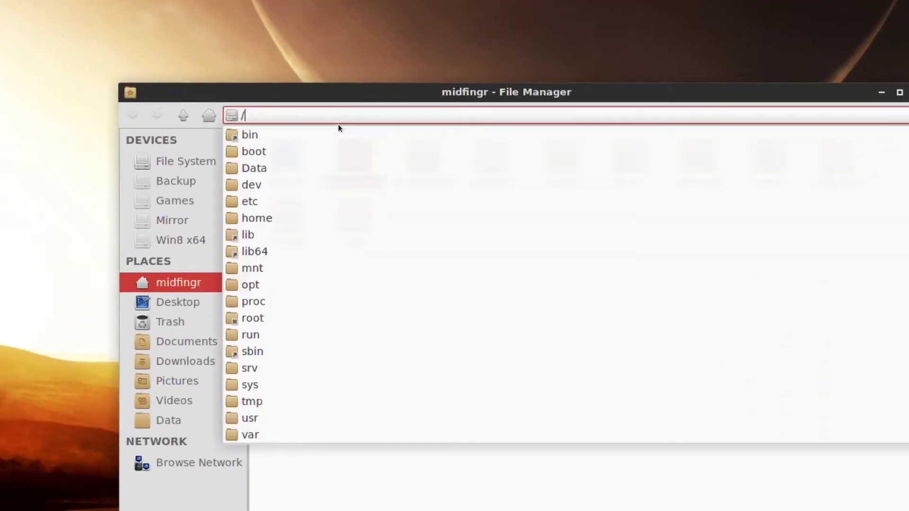
text(mnt/)
key(Return)
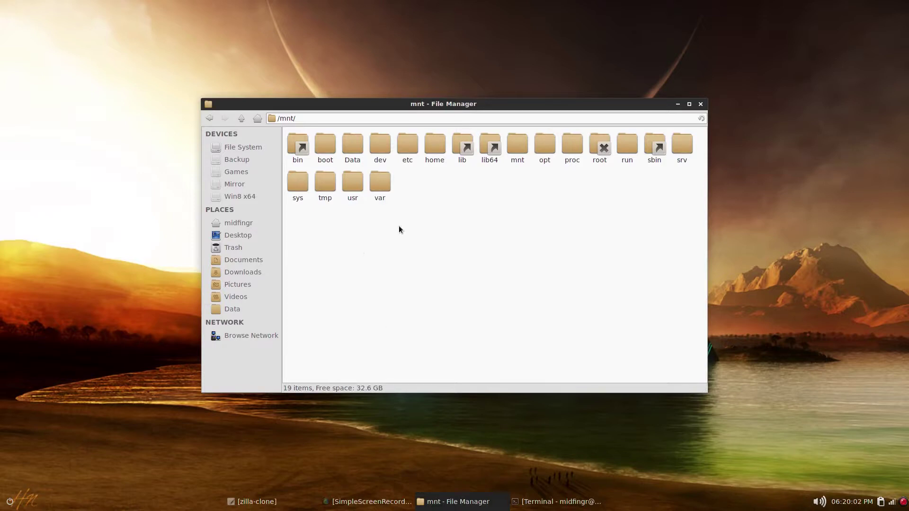
click(444, 159)
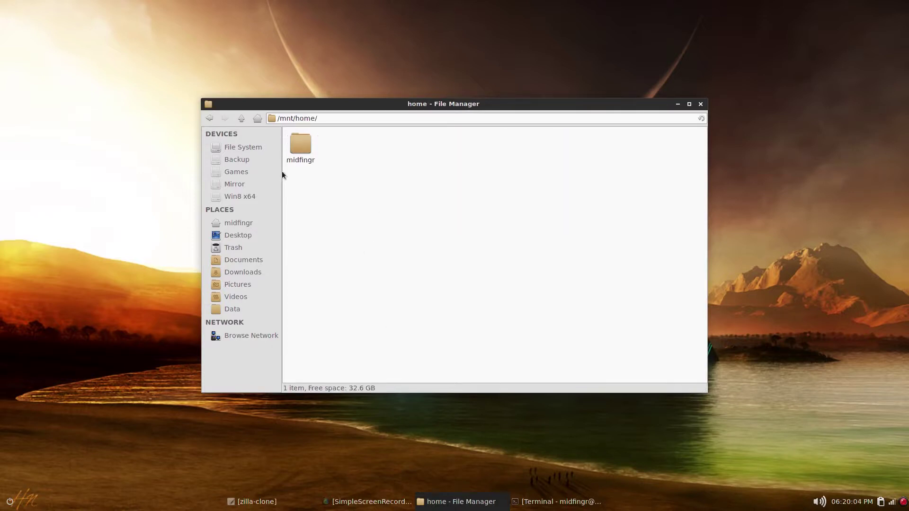
click(298, 152)
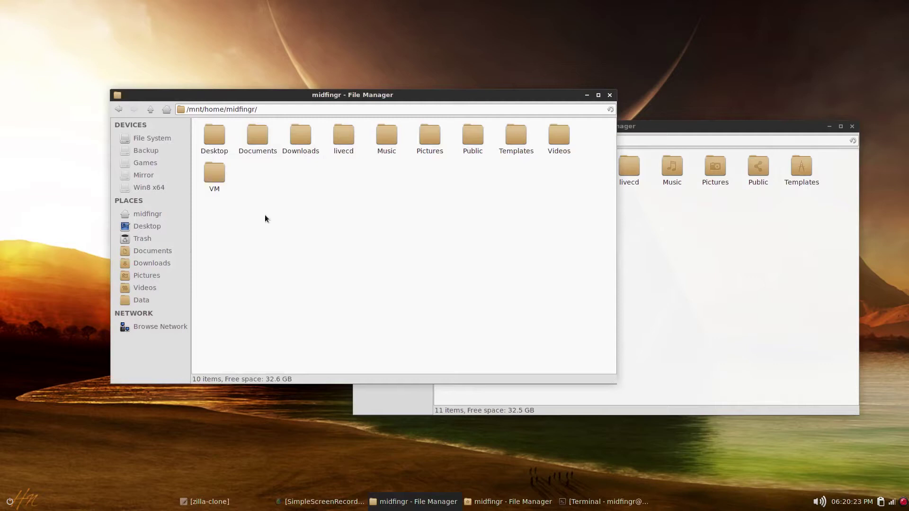
Arrange the /mnt/home/midfingr window beside the live /home/midfingr window for comparison
click(706, 288)
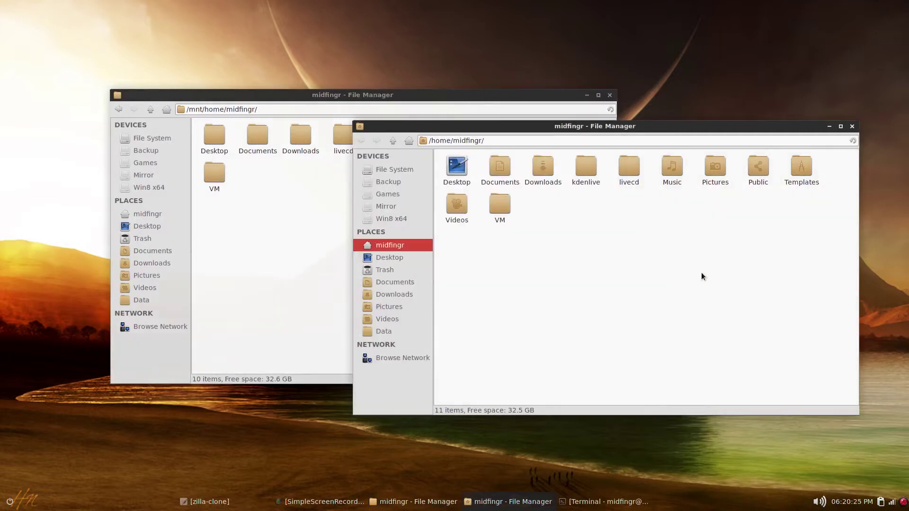
click(198, 243)
click(776, 330)
click(586, 168)
click(617, 256)
click(281, 245)
click(714, 300)
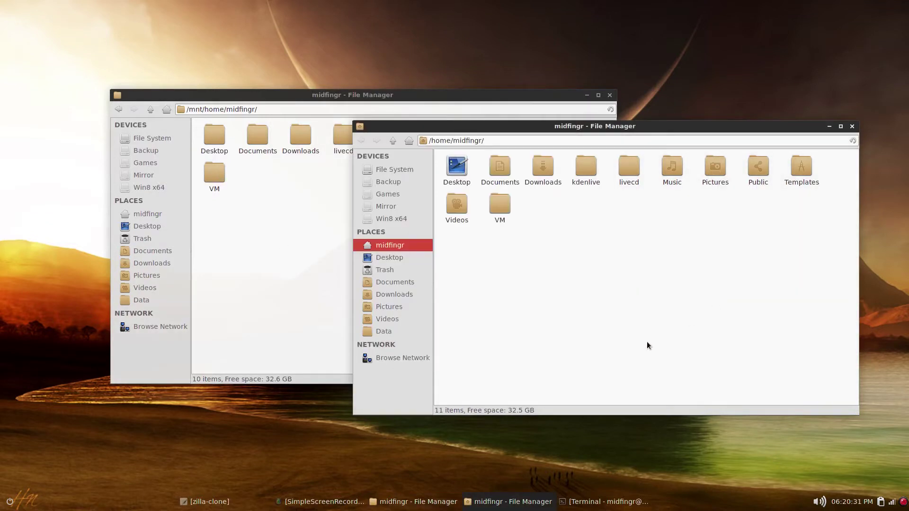